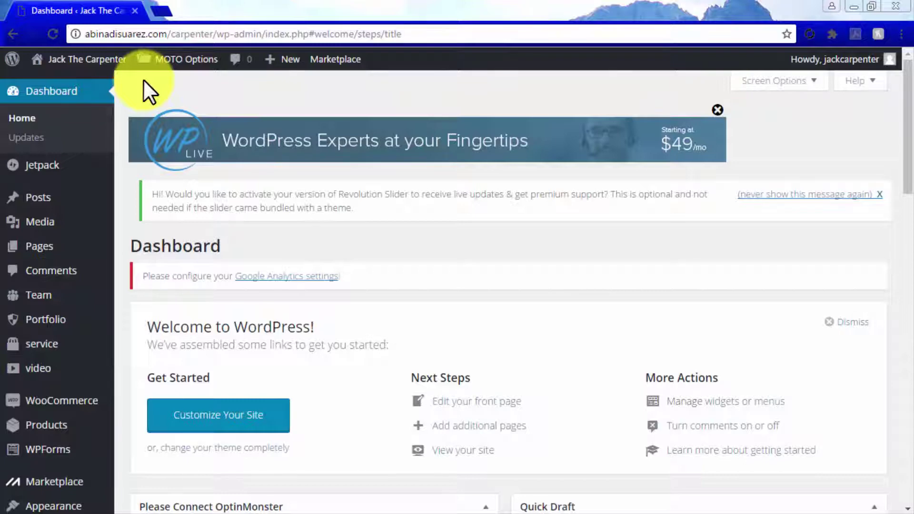
Step: Look over the admin top bar and scroll through the current dashboard page
mouse_move(100, 63)
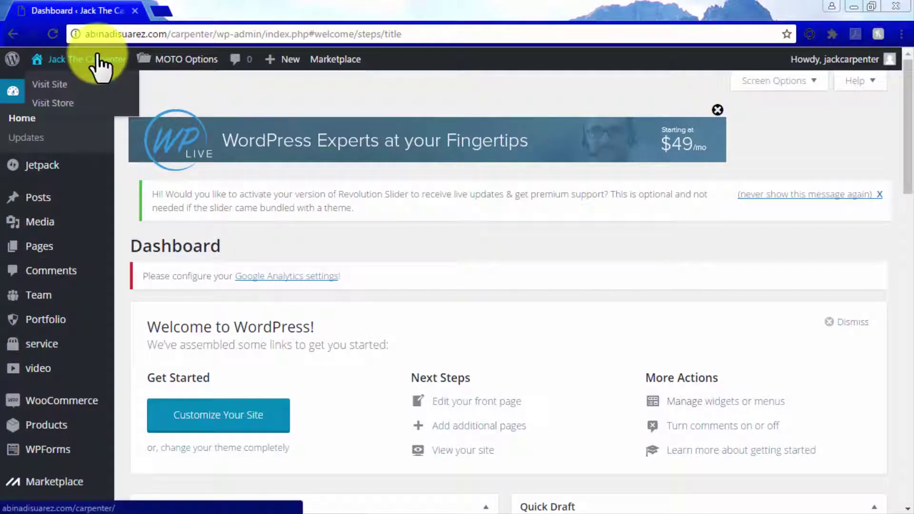
mouse_move(176, 71)
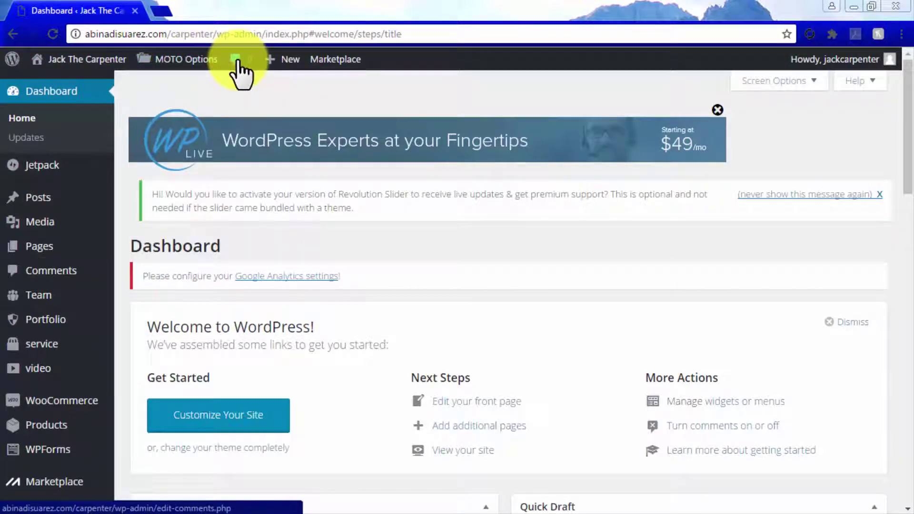
mouse_move(287, 64)
mouse_move(350, 70)
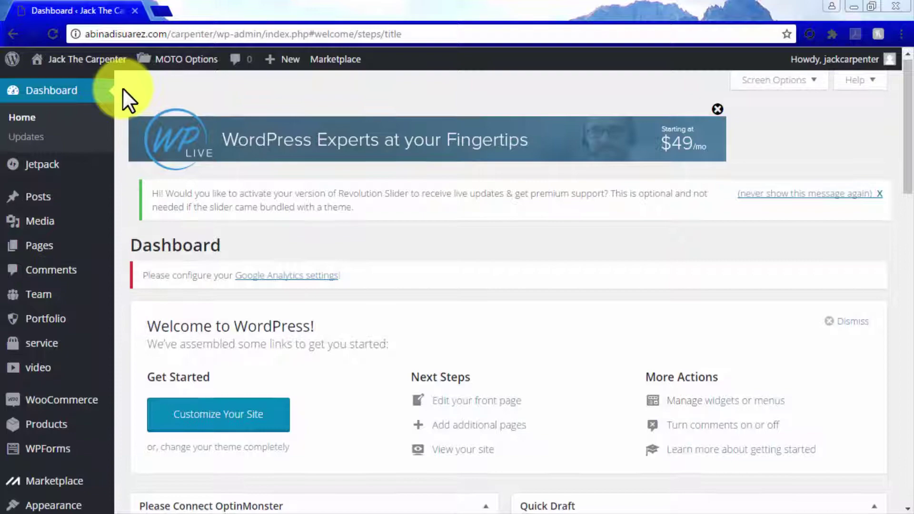
scroll(122, 87, "down", 2)
scroll(122, 88, "down", 3)
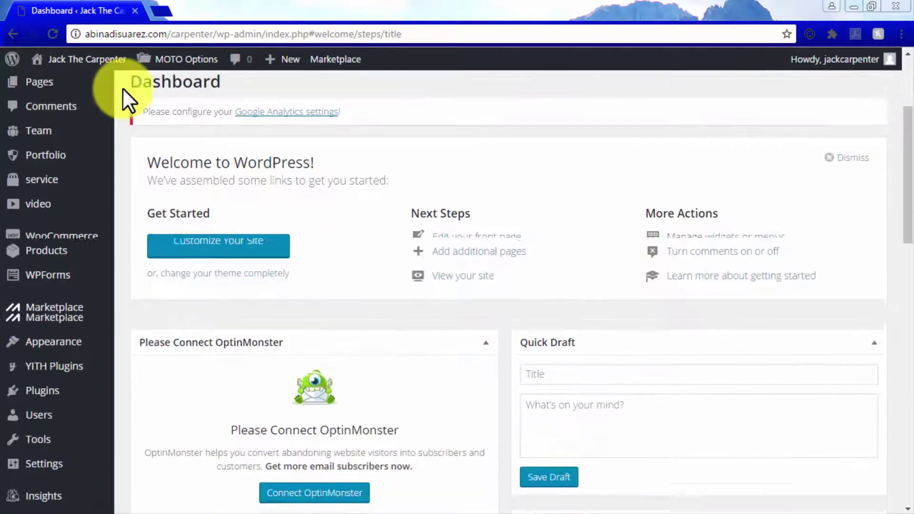
scroll(122, 88, "down", 3)
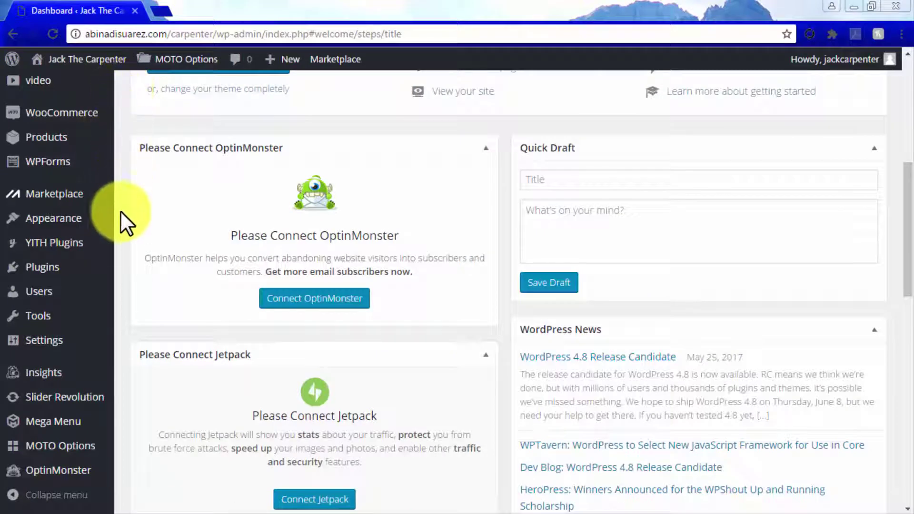
mouse_move(113, 452)
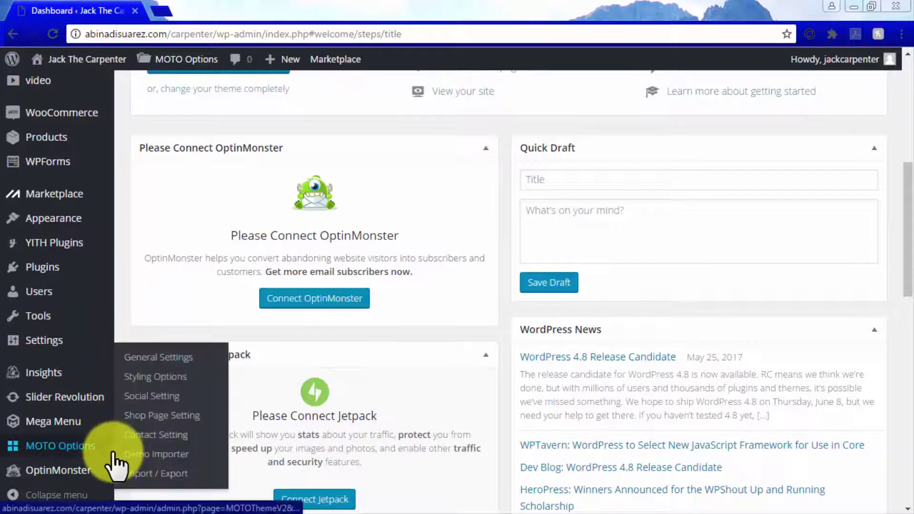
mouse_move(109, 424)
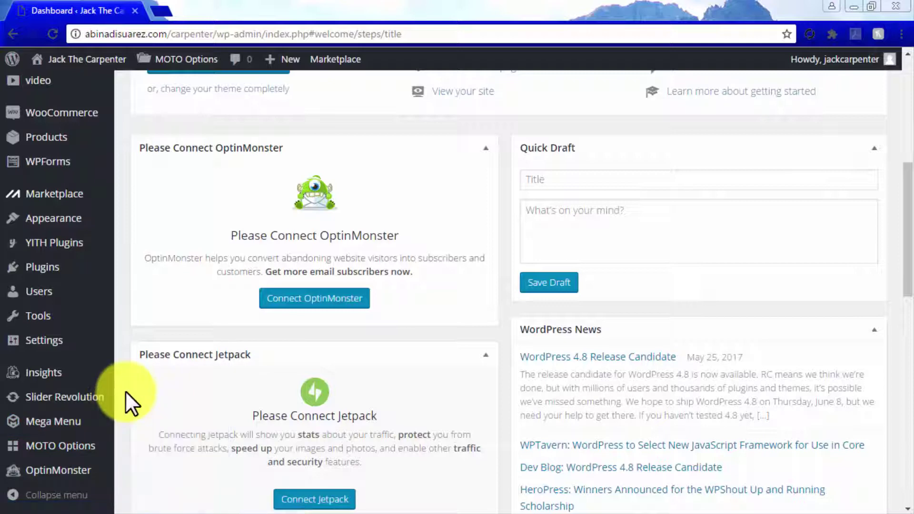
scroll(124, 391, "up", 7)
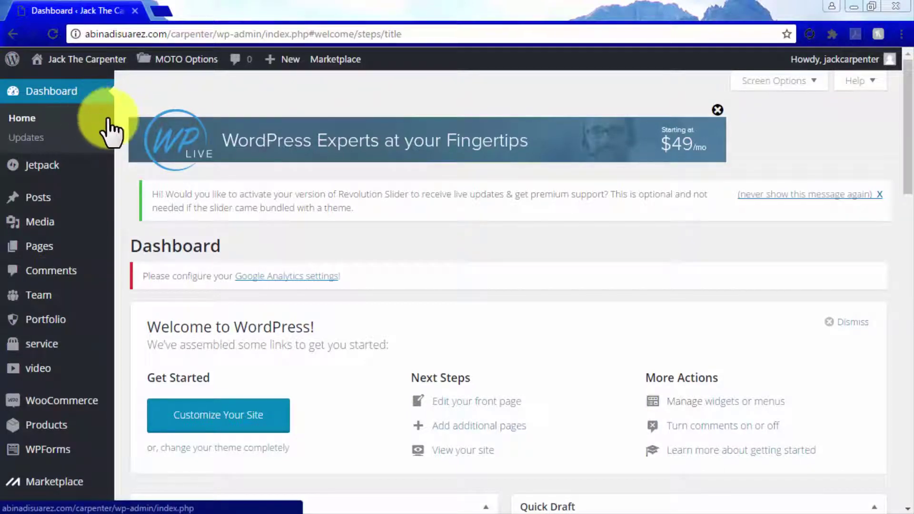
Step: Open Jetpack and scroll through its traffic, stats and security feature overview
left_click(71, 166)
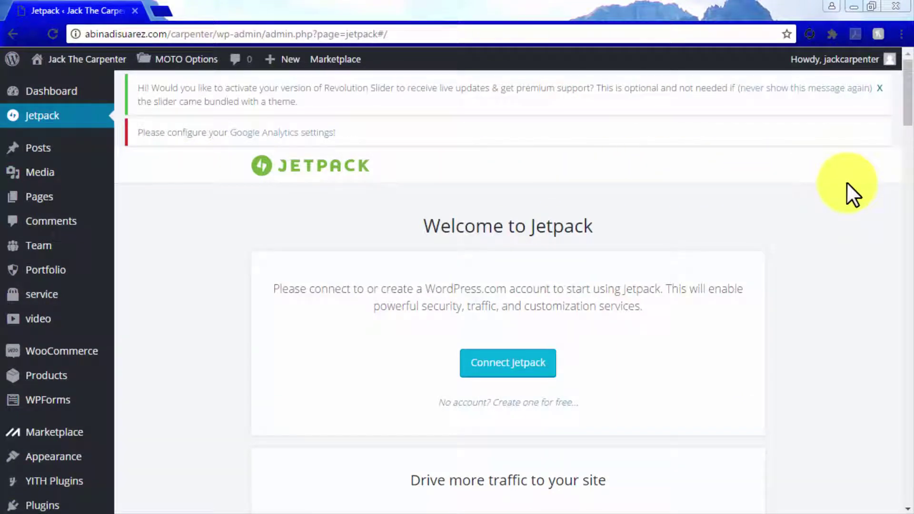
scroll(848, 184, "down", 6)
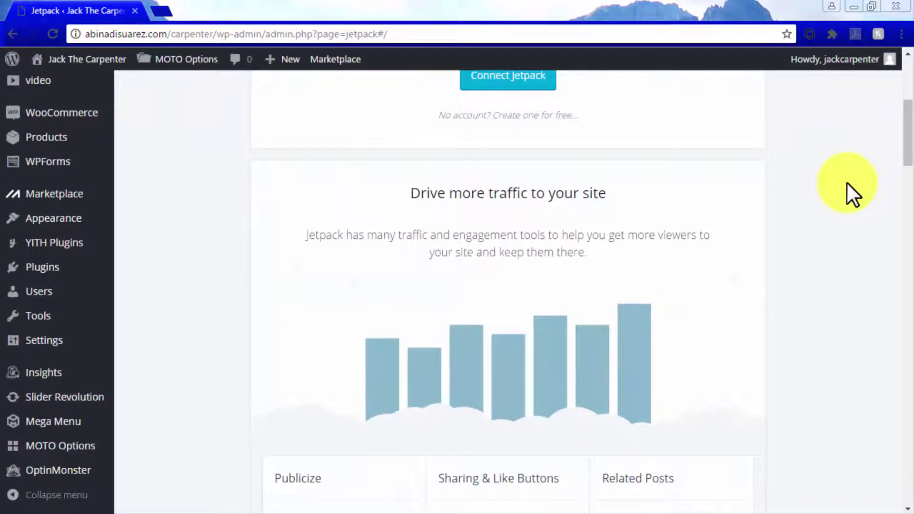
scroll(846, 182, "down", 9)
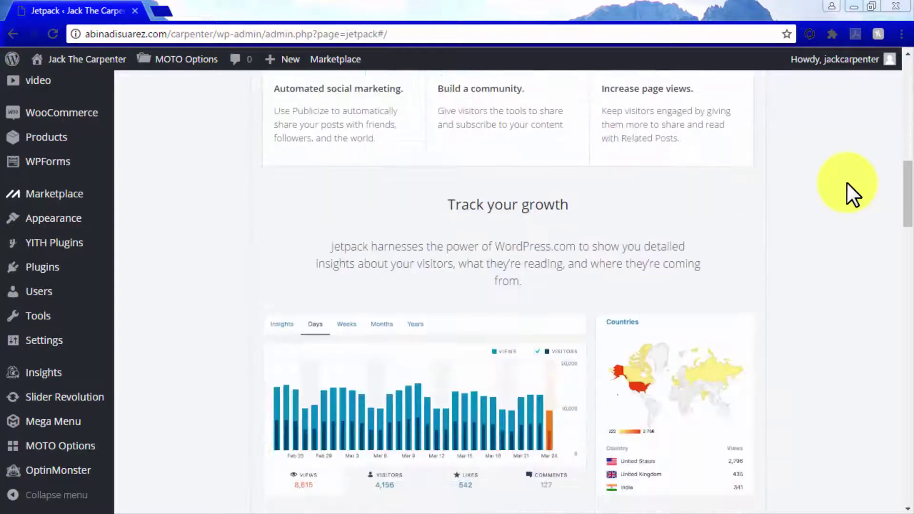
scroll(846, 182, "down", 2)
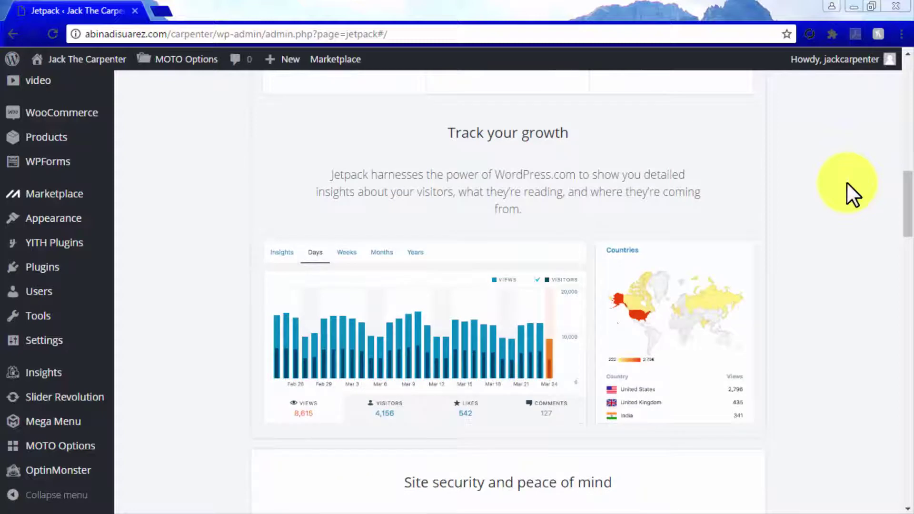
scroll(848, 183, "down", 3)
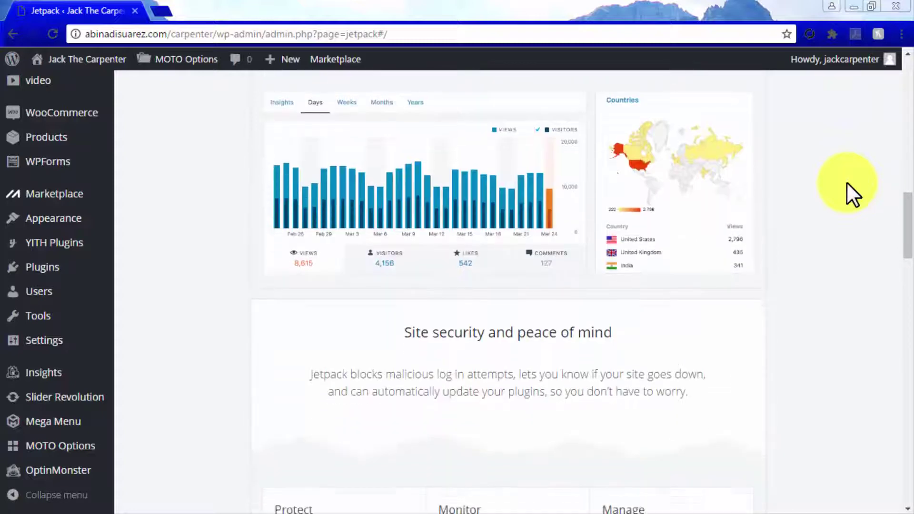
scroll(847, 182, "down", 3)
scroll(730, 198, "down", 2)
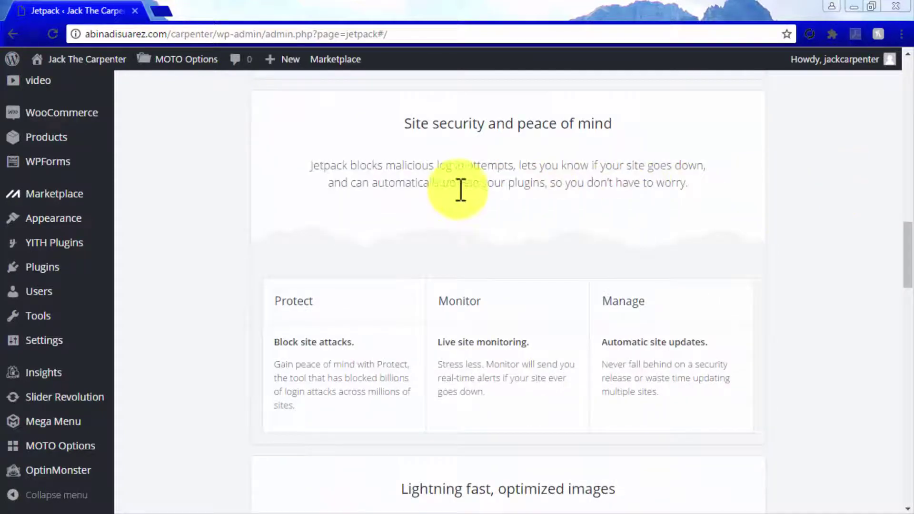
scroll(182, 192, "up", 10)
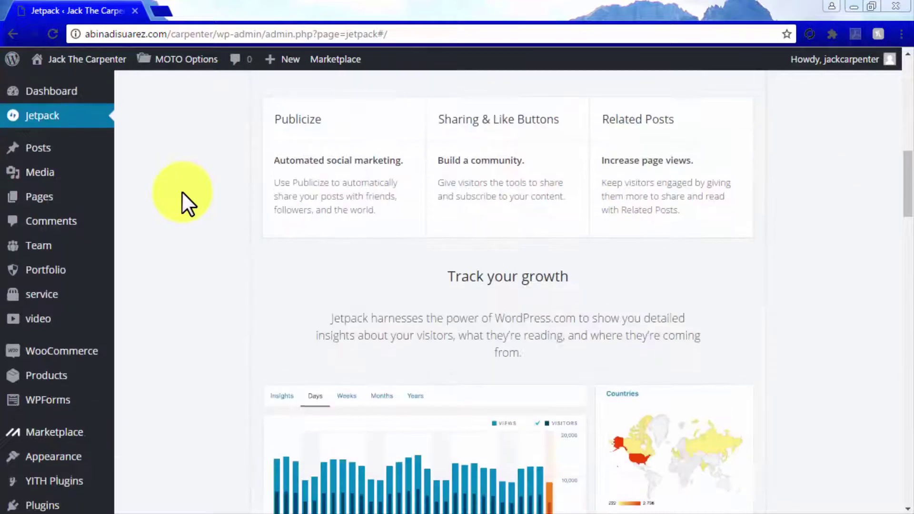
Step: Visit the Posts list, the new-post editor, Categories and Tags in turn
left_click(68, 146)
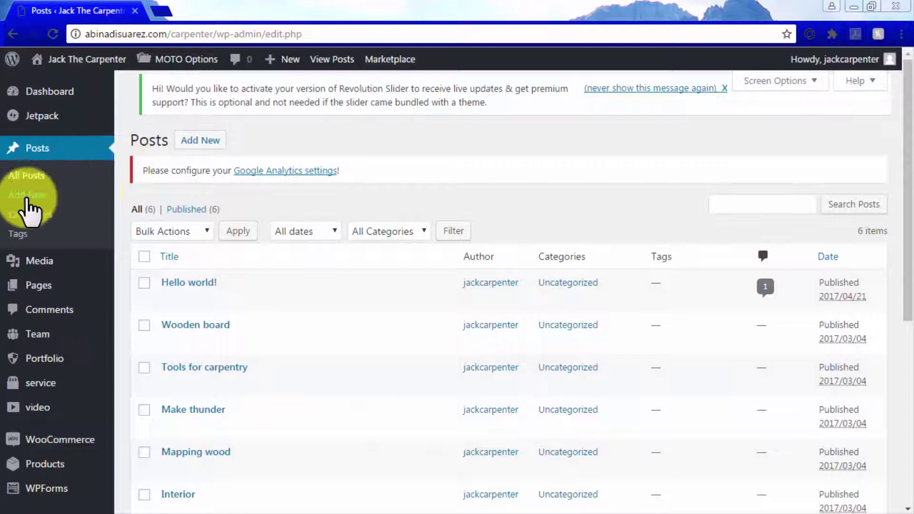
left_click(22, 195)
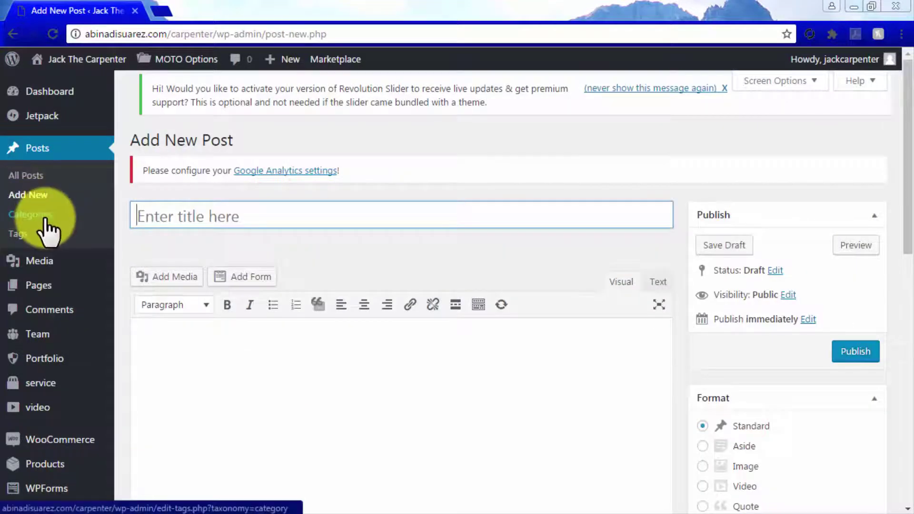
left_click(45, 218)
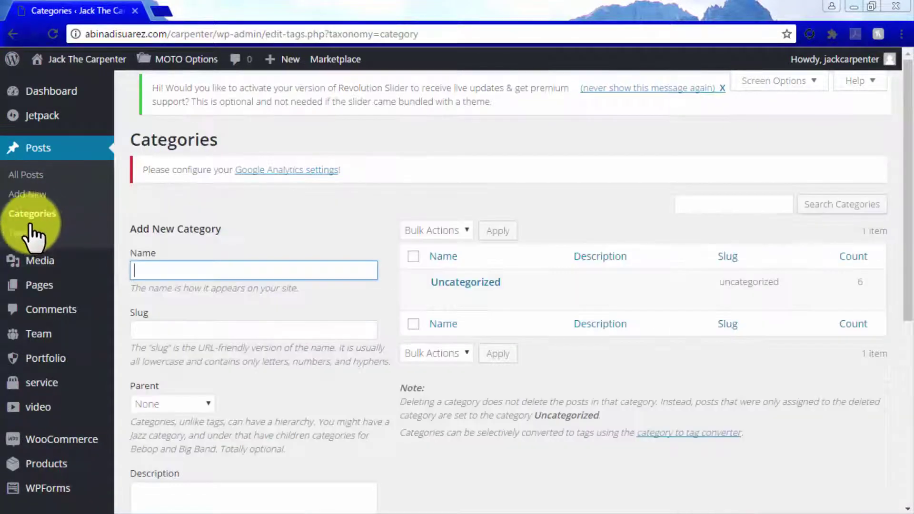
left_click(19, 231)
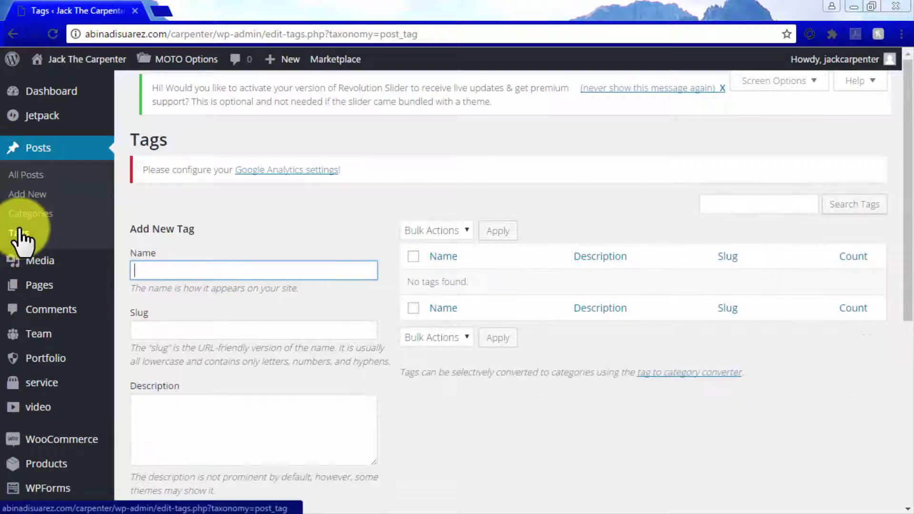
Step: Browse the Media Library's carpentry images and reveal the drop-files upload area
left_click(35, 265)
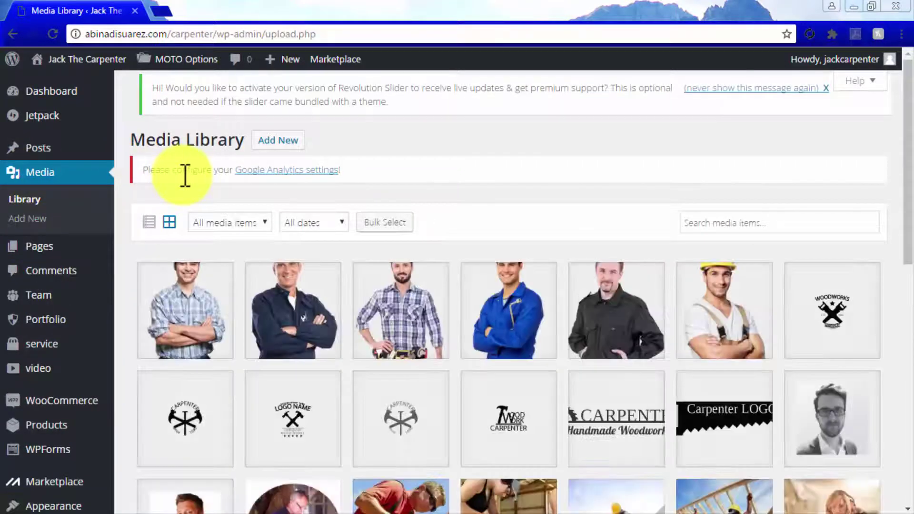
scroll(123, 174, "down", 6)
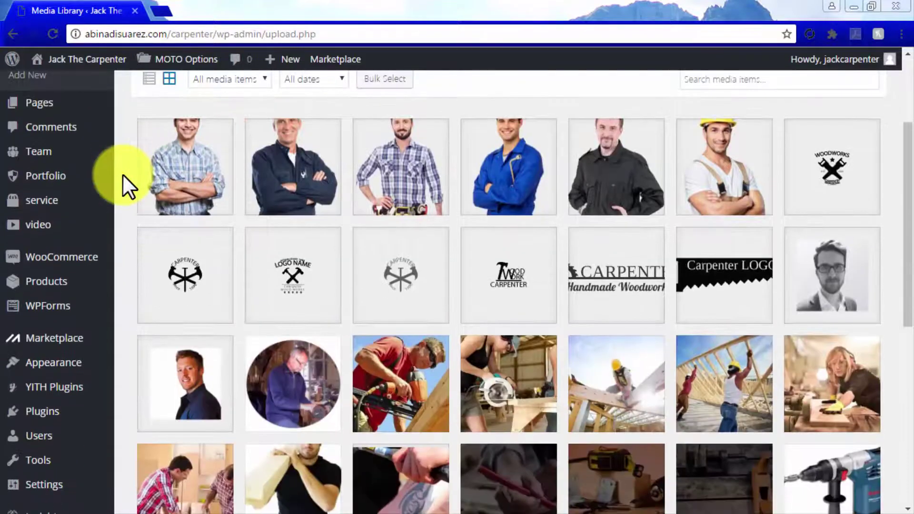
scroll(122, 174, "down", 1)
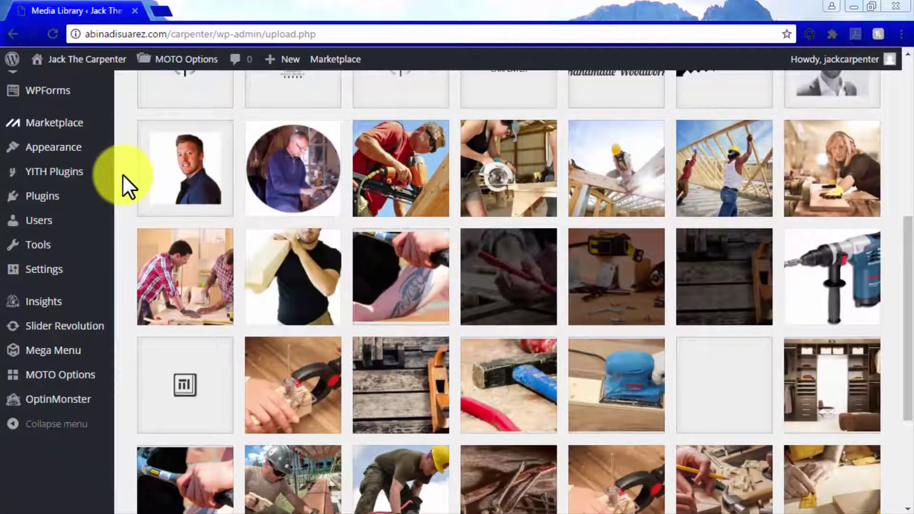
scroll(122, 173, "down", 1)
scroll(122, 173, "up", 8)
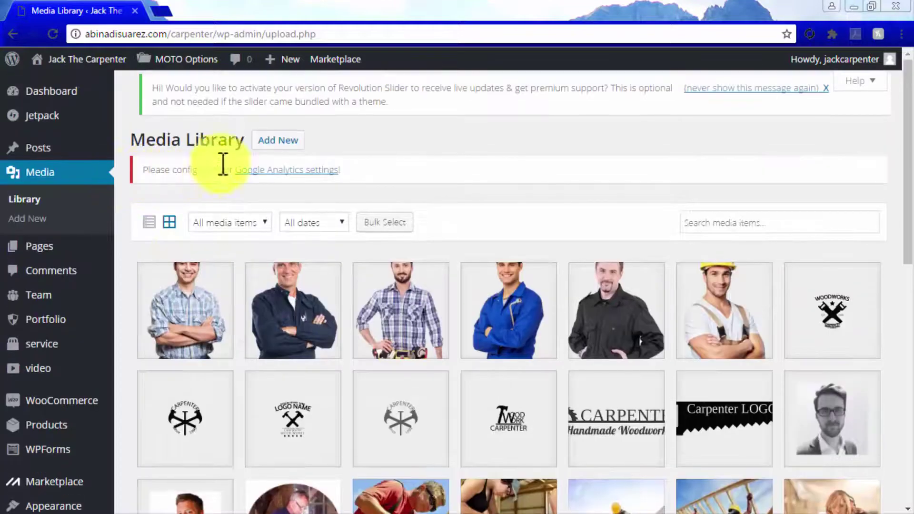
left_click(277, 141)
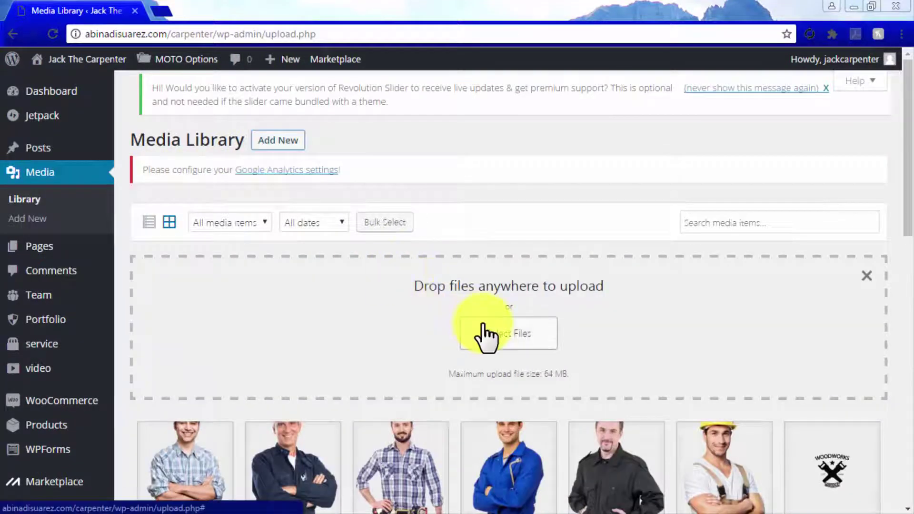
Step: Open the Pages list and scroll through the site's pages
left_click(51, 252)
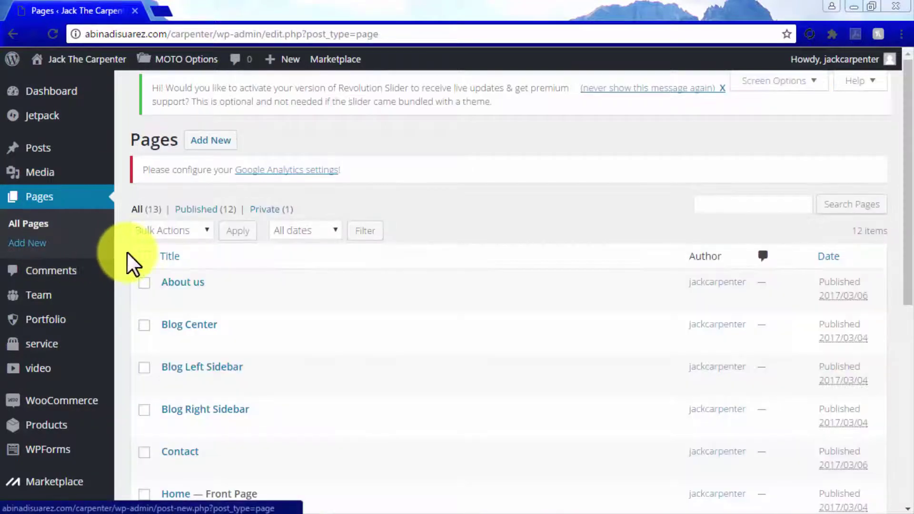
scroll(127, 251, "down", 3)
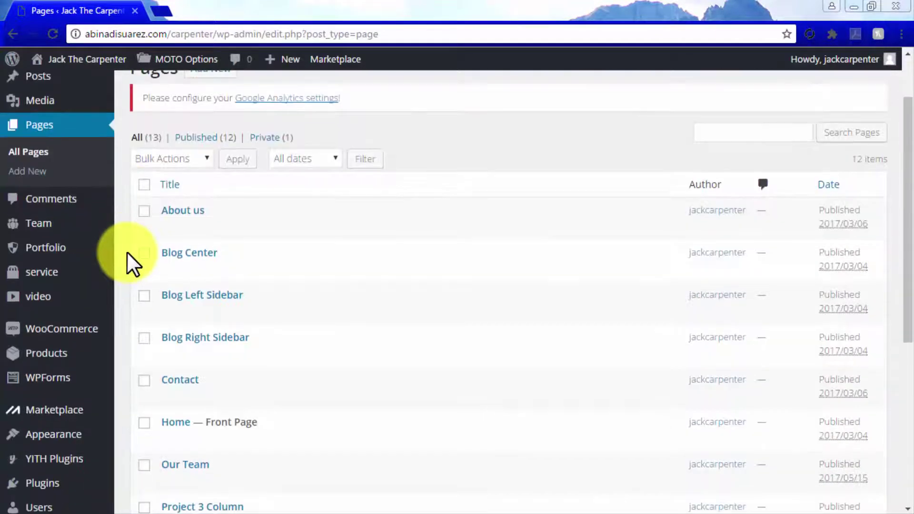
scroll(127, 251, "down", 1)
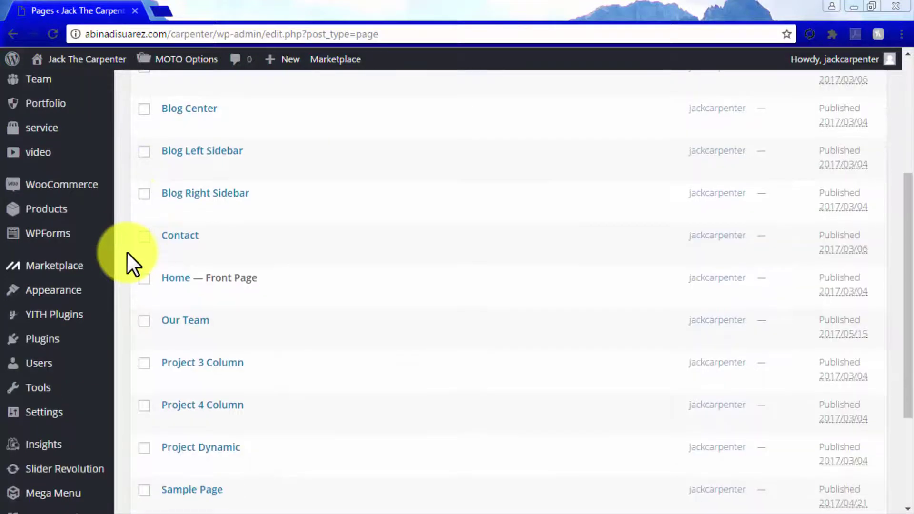
scroll(126, 252, "down", 3)
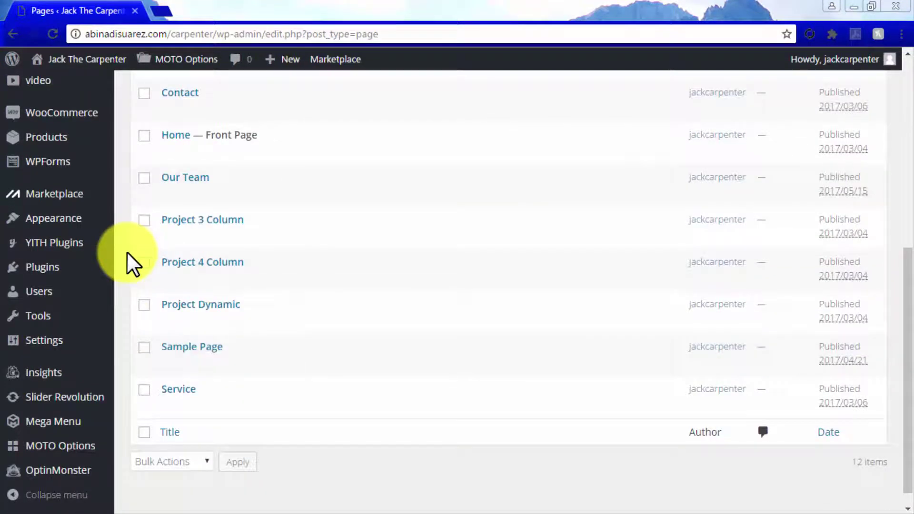
scroll(127, 251, "up", 3)
scroll(126, 252, "up", 2)
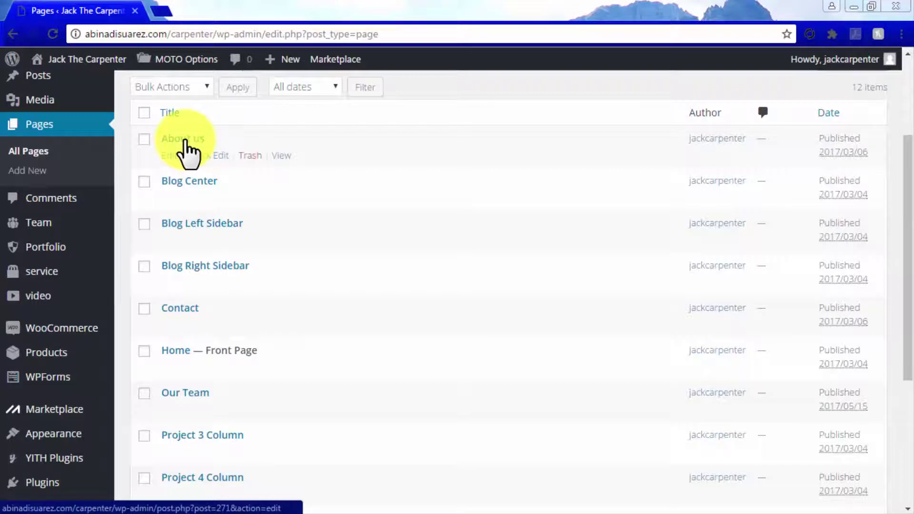
scroll(189, 152, "up", 3)
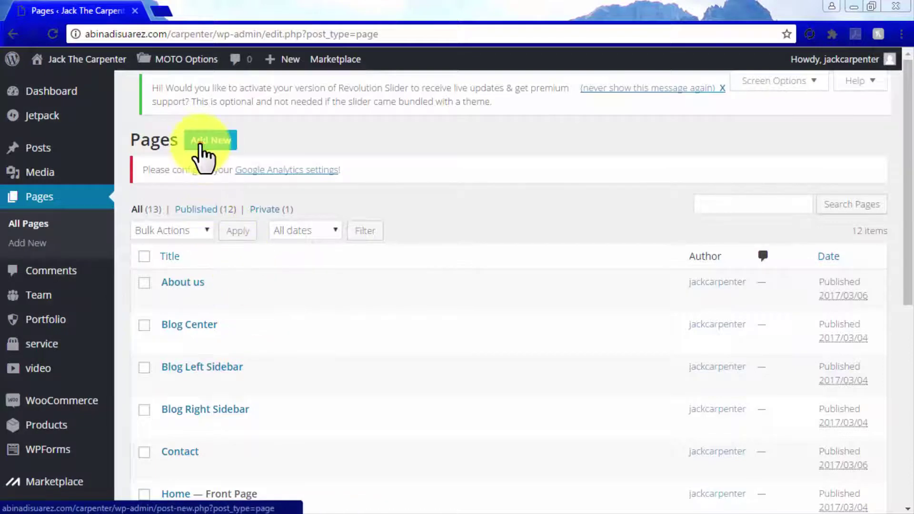
Step: Start a new blank page and switch it to Origin Builder
left_click(201, 143)
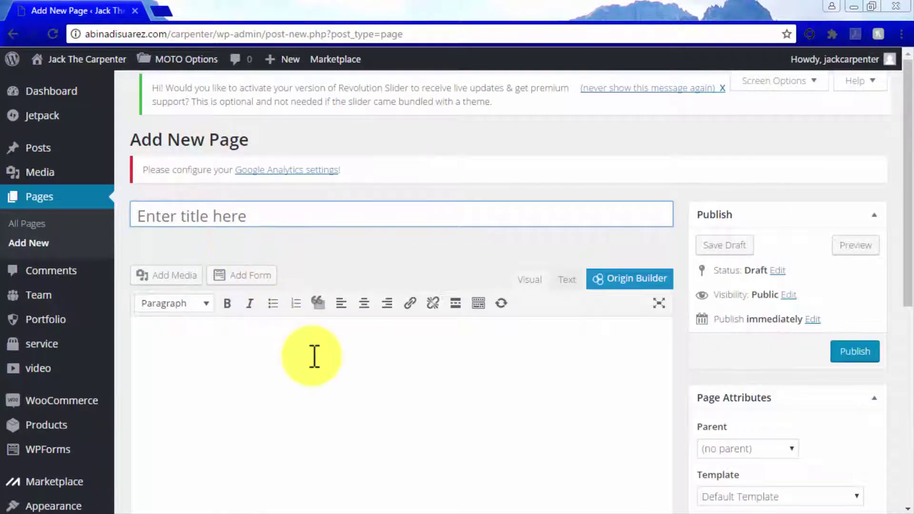
scroll(313, 357, "down", 3)
left_click(630, 139)
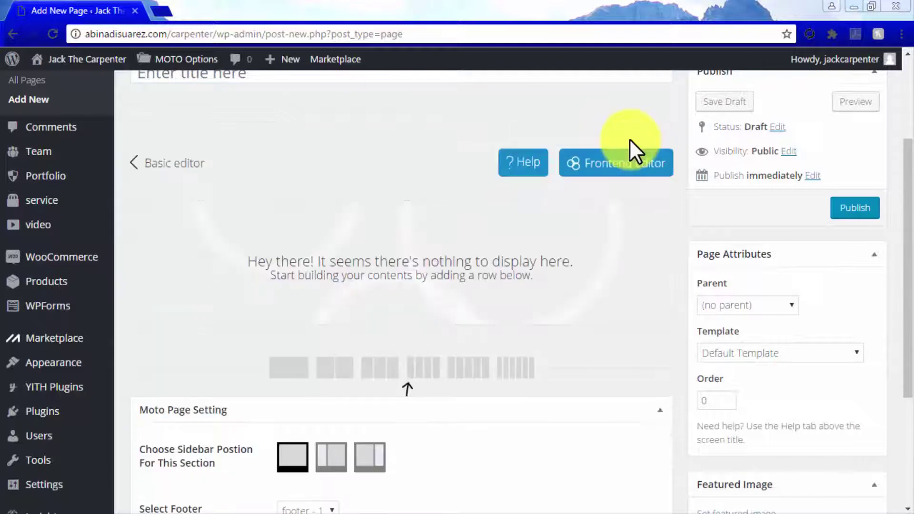
Step: Show the Comments screen with the approved sample comment on Hello world!
left_click(58, 127)
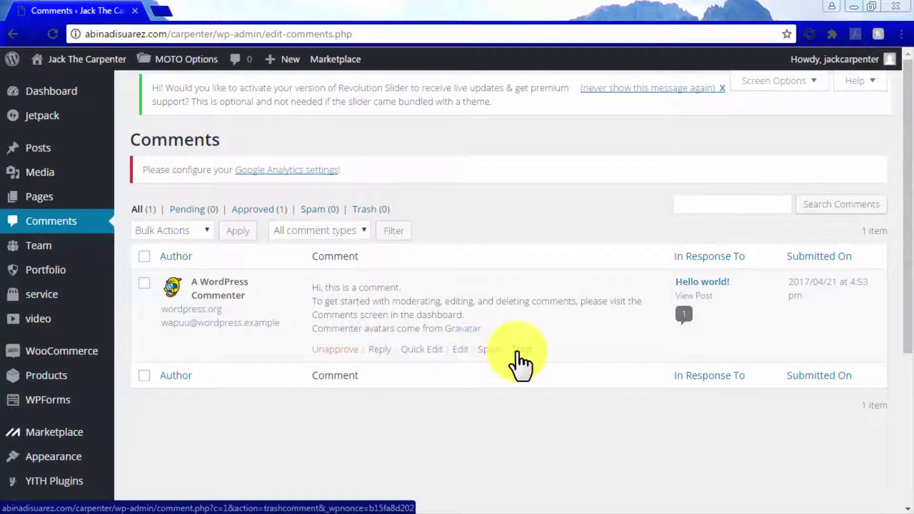
scroll(519, 396, "down", 2)
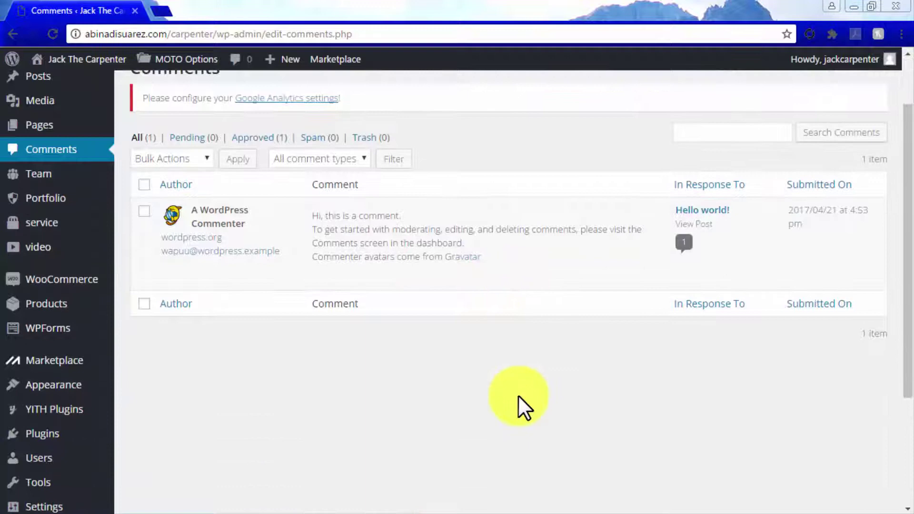
Step: Open Themes, preview MOTO Theme V2 in the Customizer, then close it back to Themes
mouse_move(71, 390)
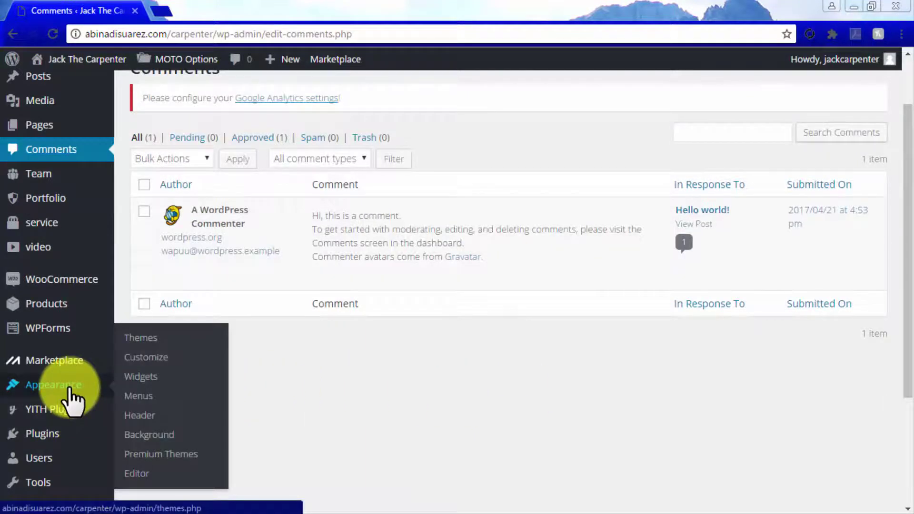
left_click(147, 340)
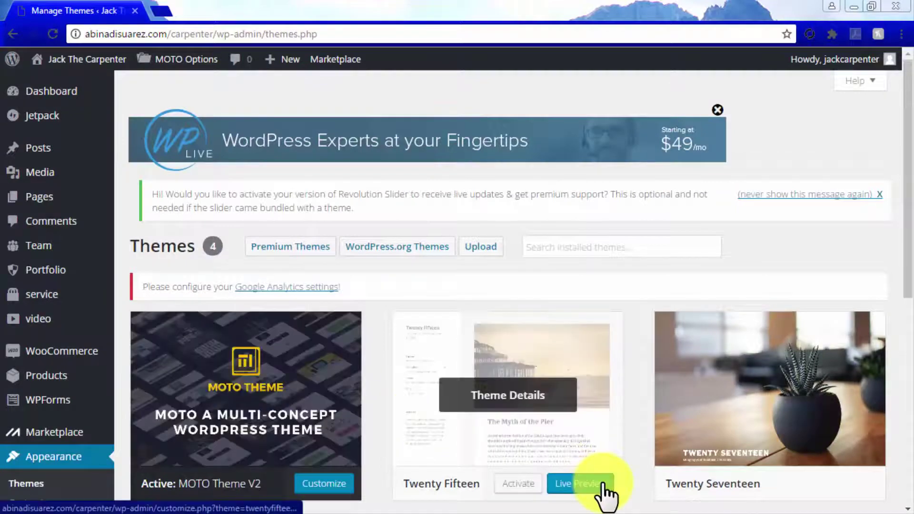
scroll(329, 490, "down", 3)
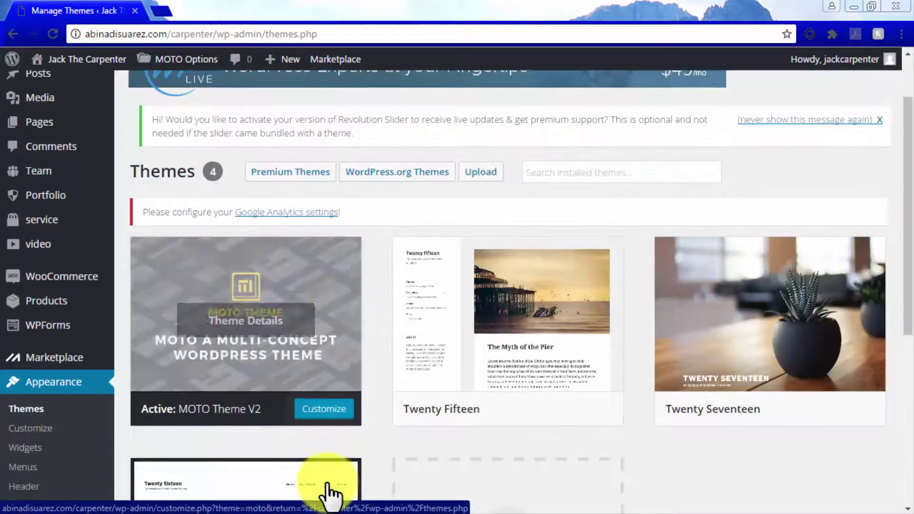
left_click(27, 364)
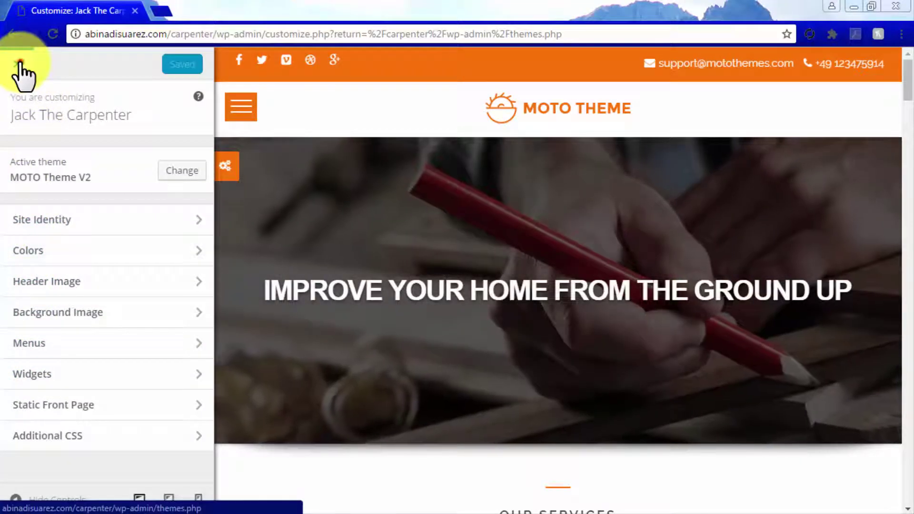
left_click(20, 64)
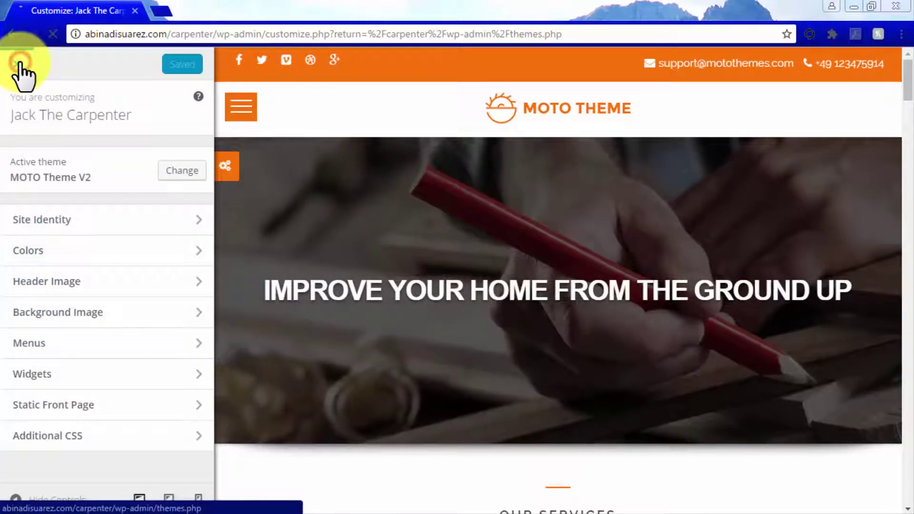
scroll(127, 291, "down", 2)
scroll(125, 288, "down", 3)
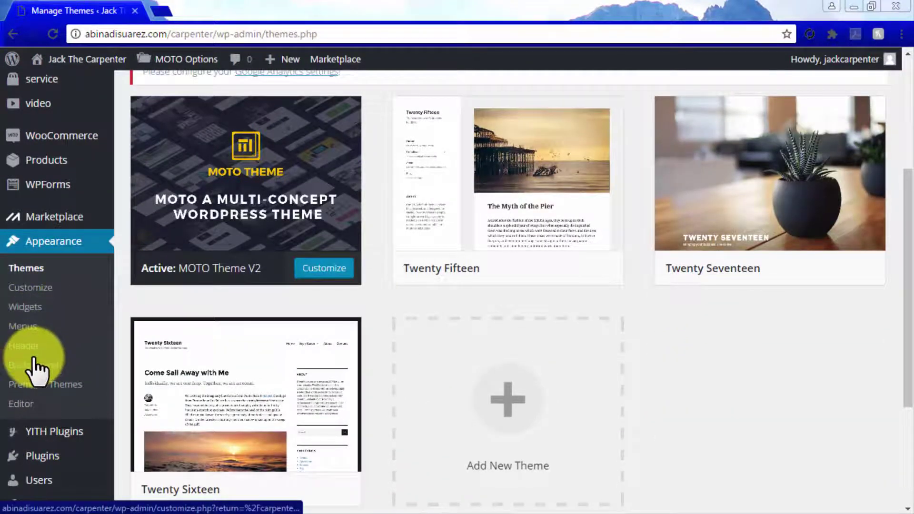
Step: Open the Edit Themes screen on MOTO Theme V2's style.css and scroll its code
left_click(18, 411)
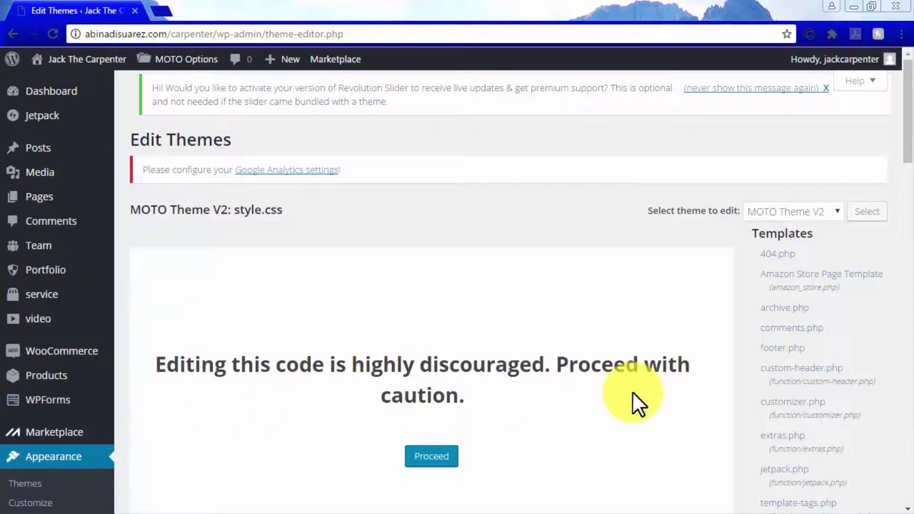
scroll(632, 391, "down", 2)
scroll(632, 391, "down", 6)
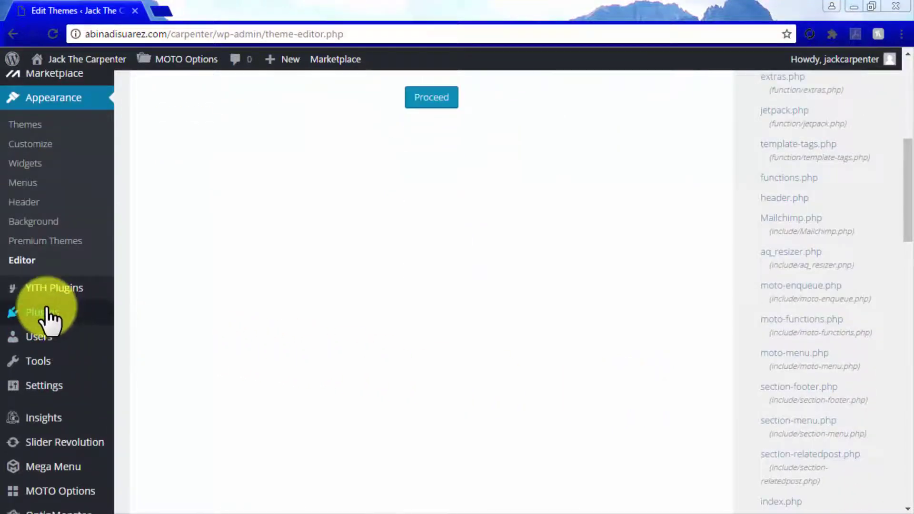
Step: Open Installed Plugins and scroll through the plugin list
mouse_move(48, 317)
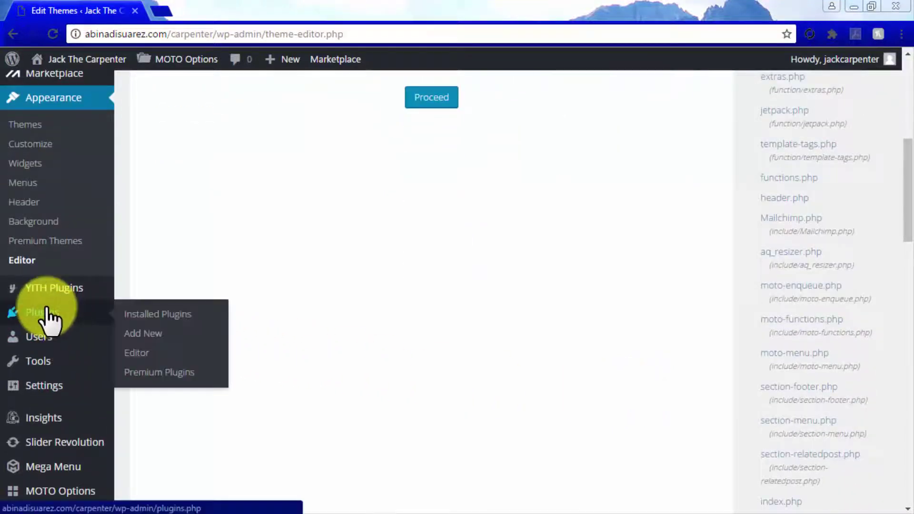
left_click(167, 315)
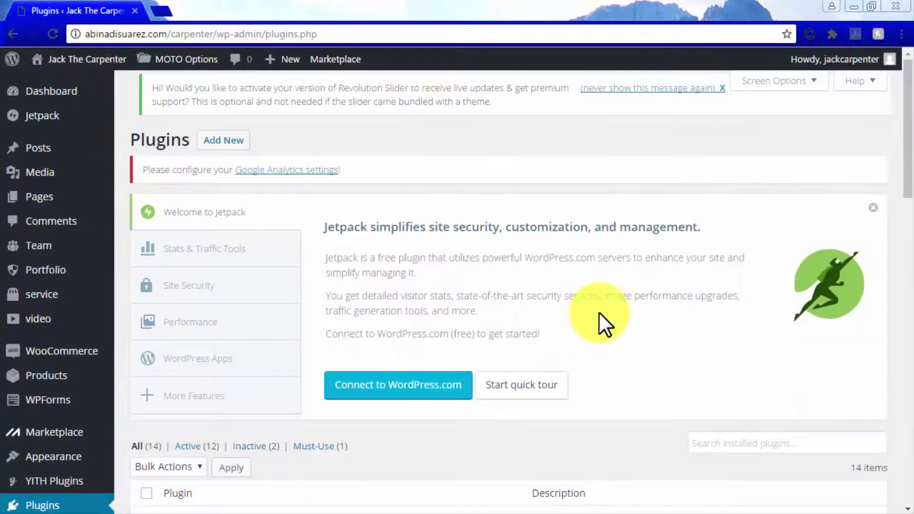
scroll(599, 312, "down", 5)
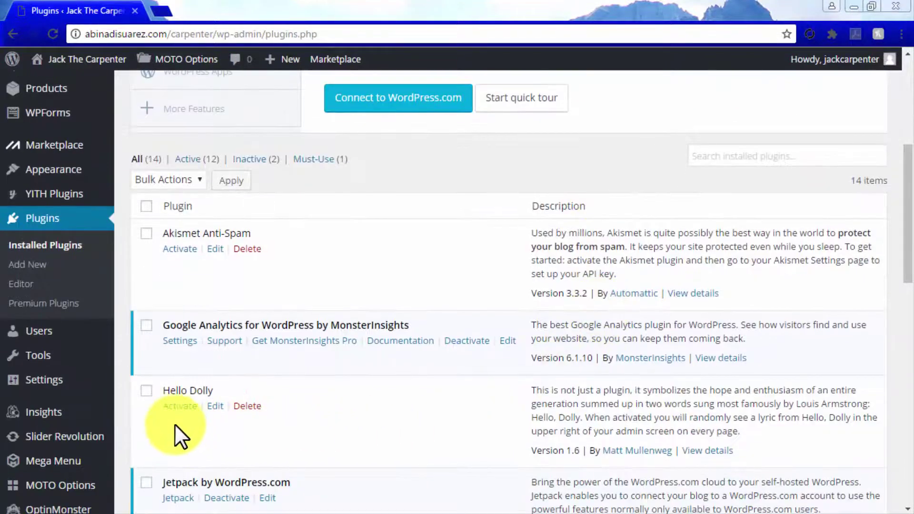
scroll(327, 419, "up", 6)
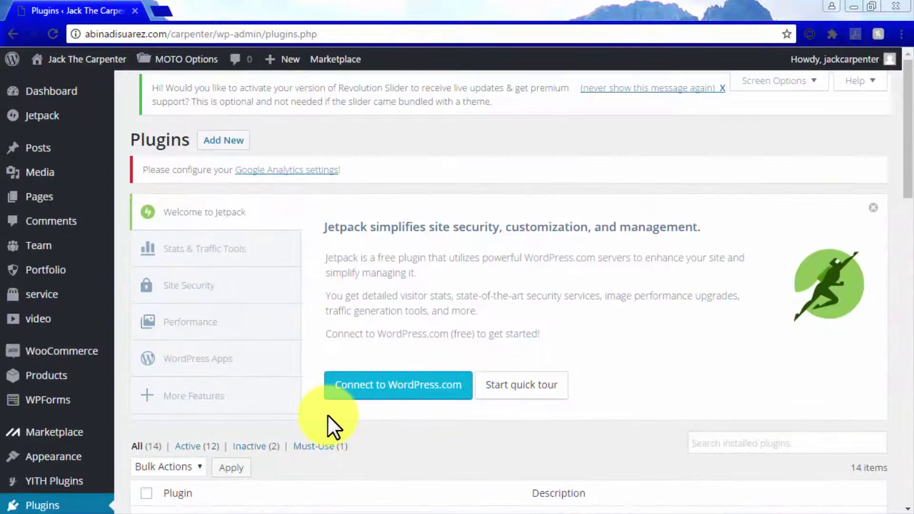
Step: Go to Add Plugins and reveal the .zip plugin upload form
left_click(222, 140)
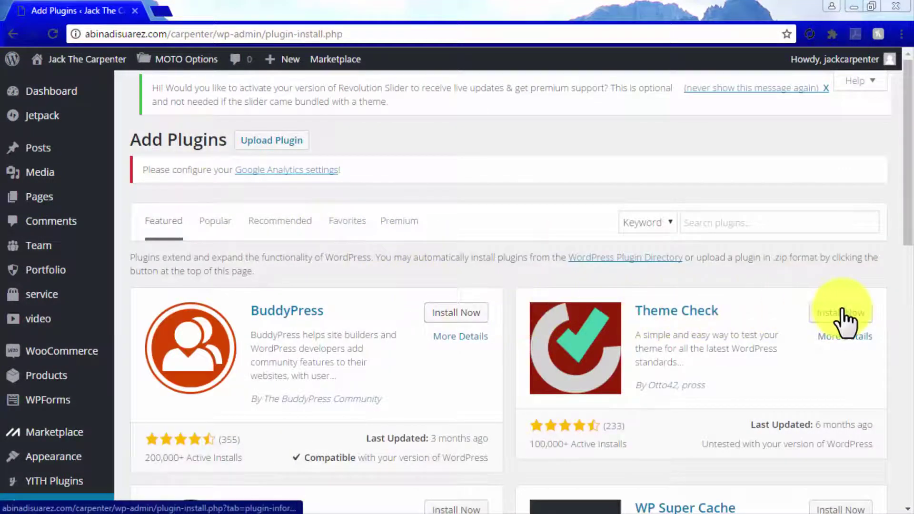
left_click(273, 140)
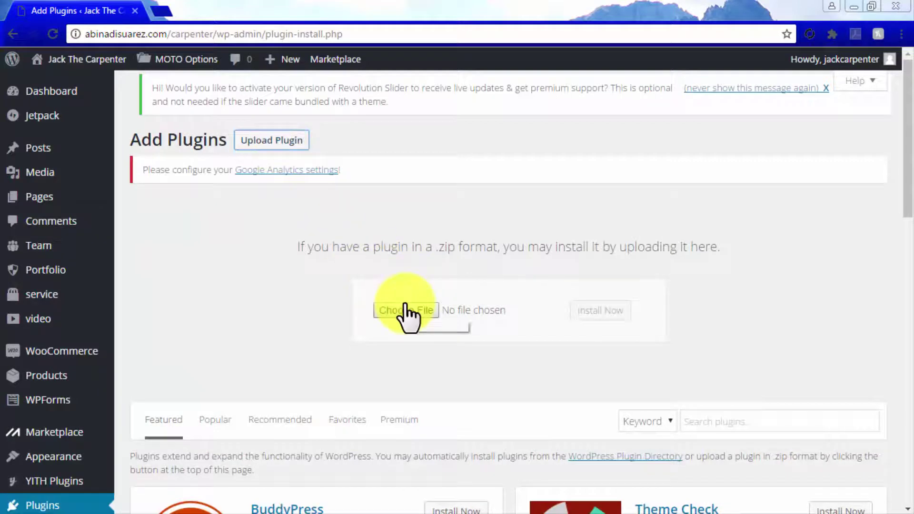
scroll(405, 307, "down", 3)
scroll(405, 303, "down", 3)
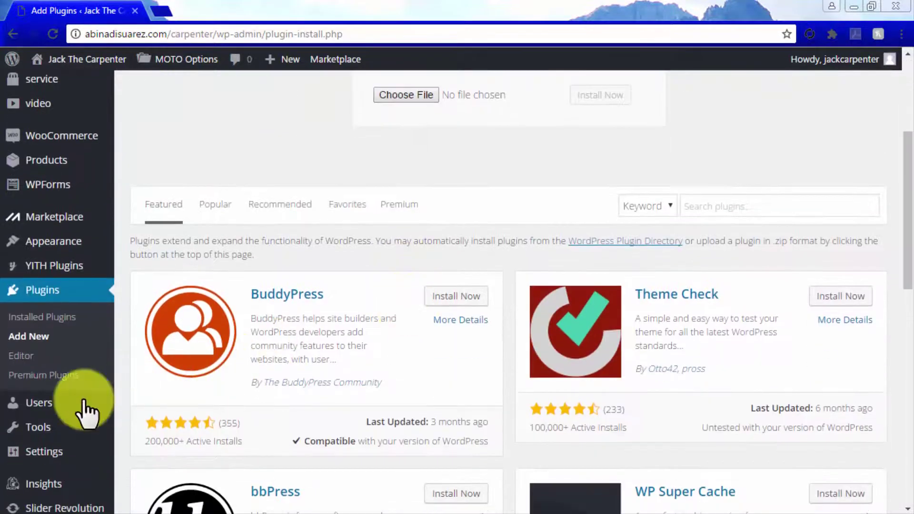
Step: Browse the Users list and empty Add New User form, then go to Tools
left_click(55, 403)
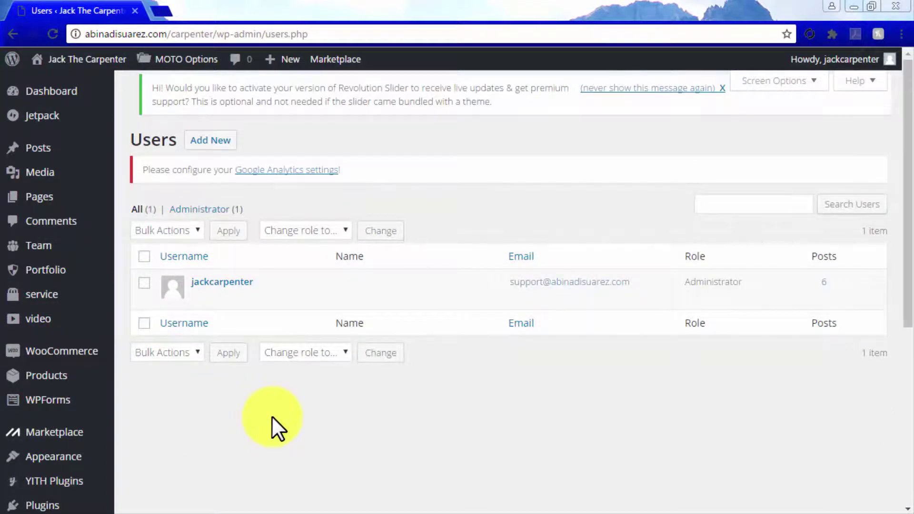
left_click(212, 139)
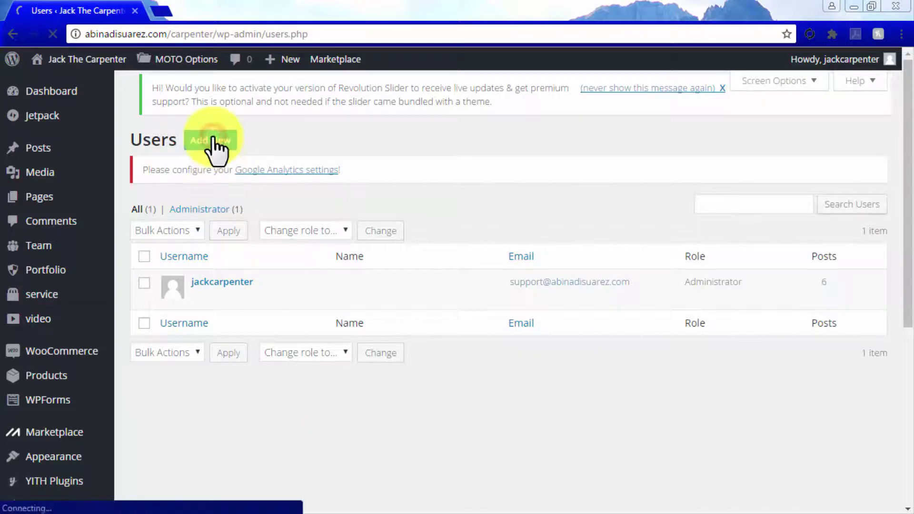
scroll(626, 274, "down", 3)
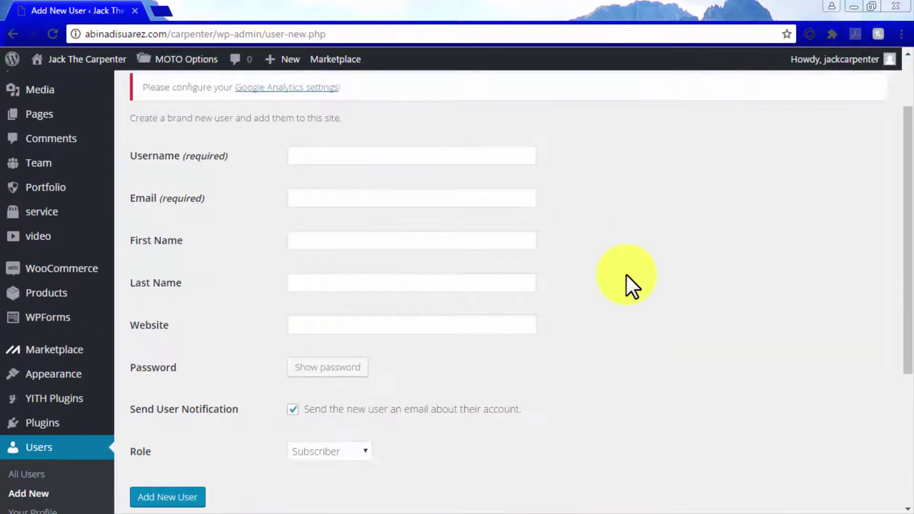
scroll(204, 439, "down", 1)
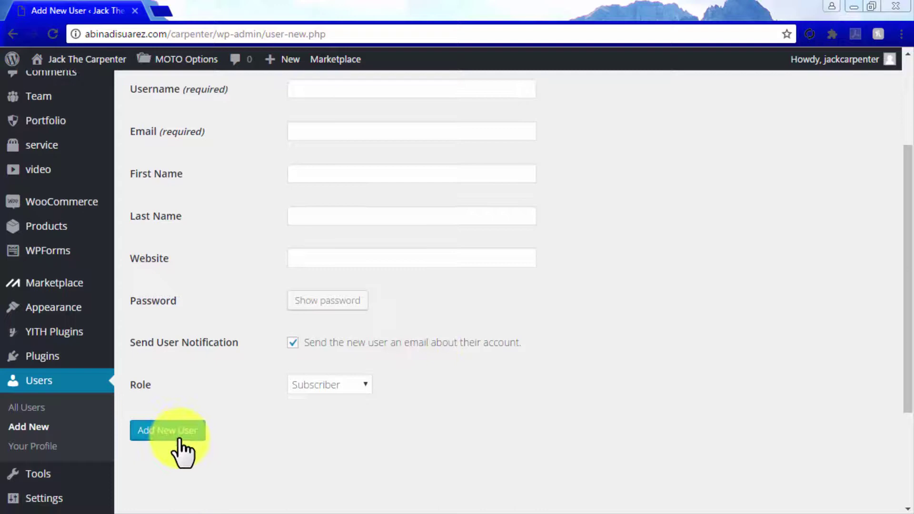
left_click(42, 410)
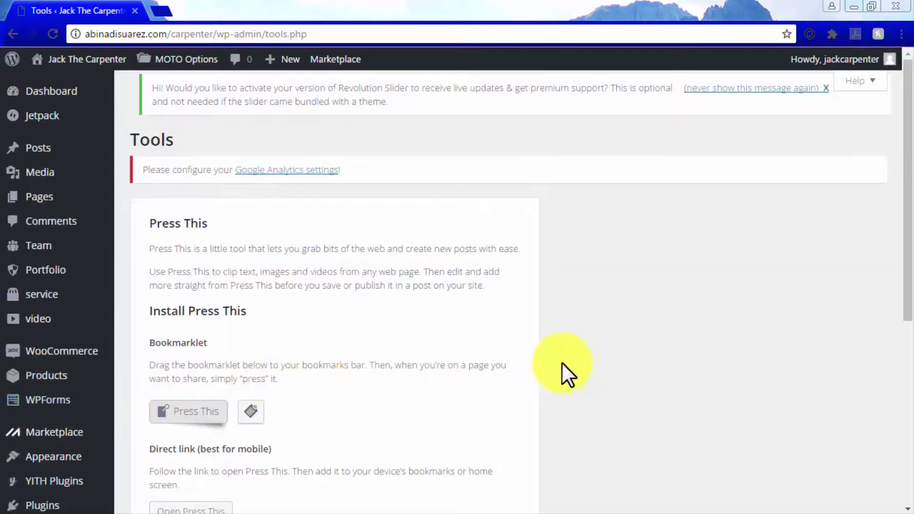
Step: Scroll past Press This and the Categories and Tags Converter, then open General Settings
scroll(598, 357, "down", 3)
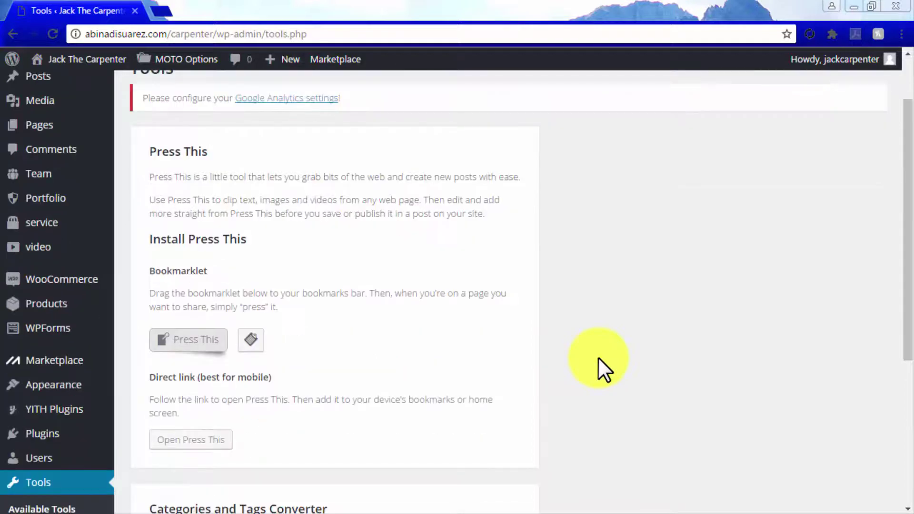
scroll(599, 361, "down", 3)
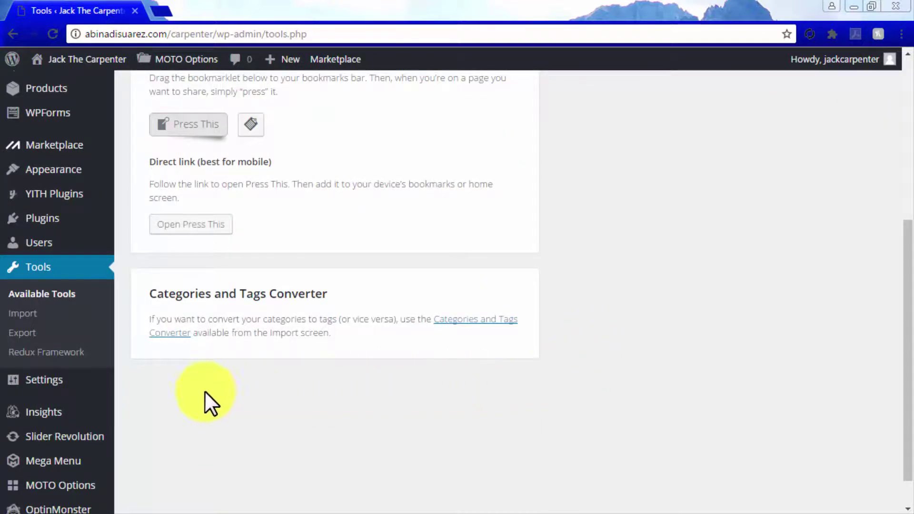
left_click(70, 381)
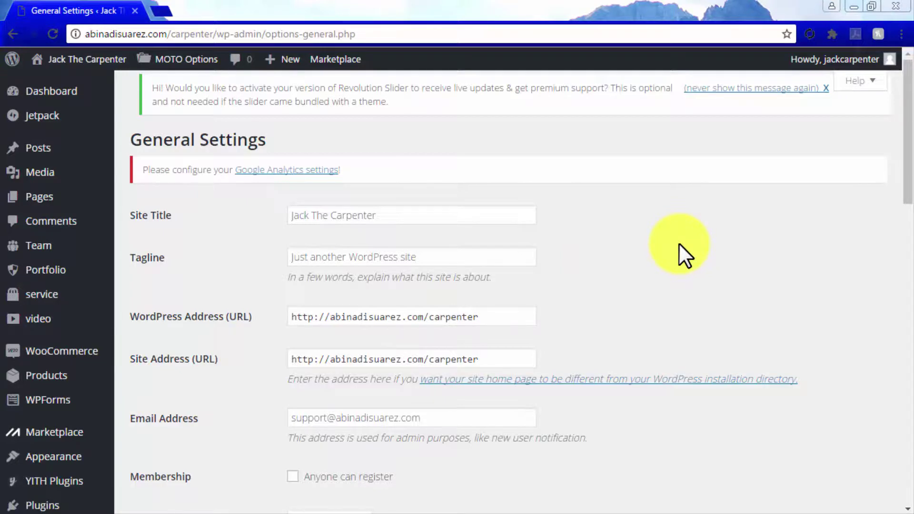
Step: Scroll General Settings to review timezone UTC+0, date format F j, Y and Monday week start
scroll(679, 244, "down", 6)
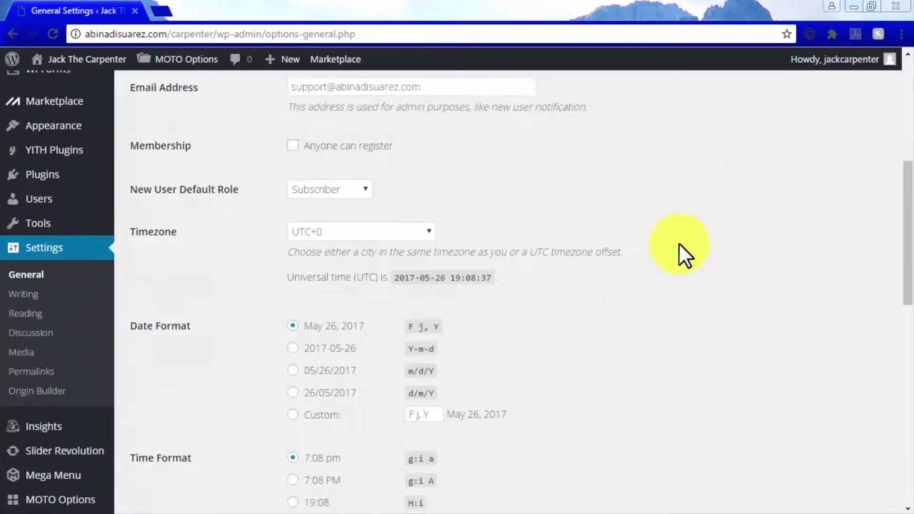
scroll(679, 244, "down", 2)
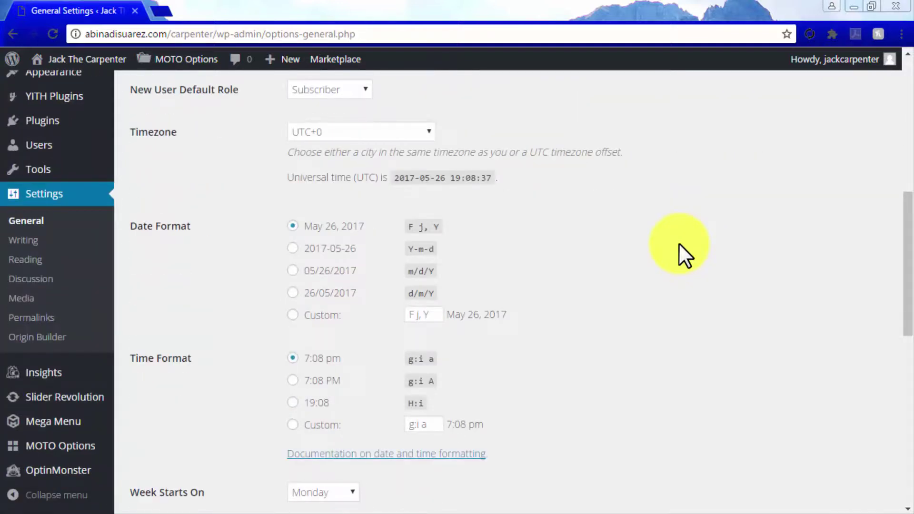